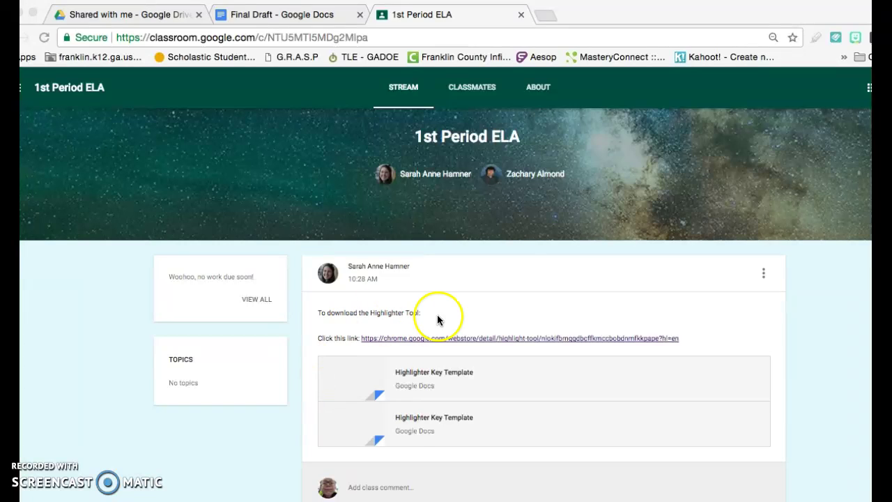
Install the free Highlight Tool add-on from the link in the class post and allow it access with the student's account.
click(465, 340)
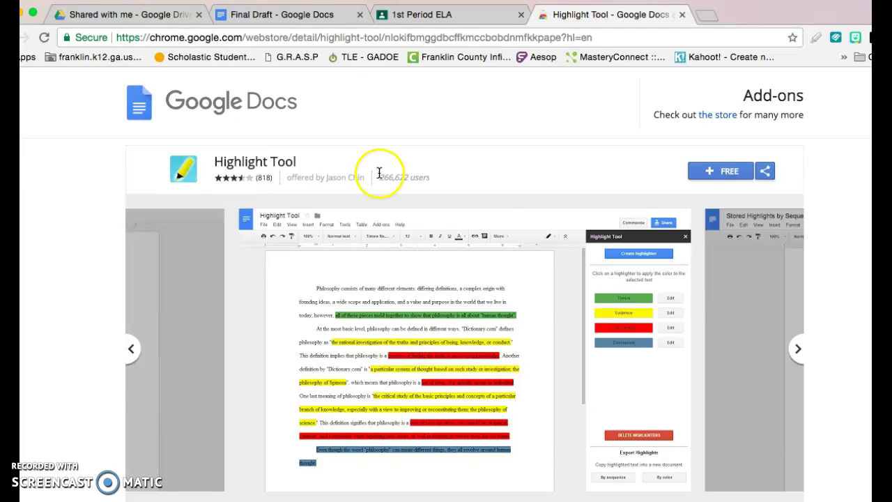
click(721, 173)
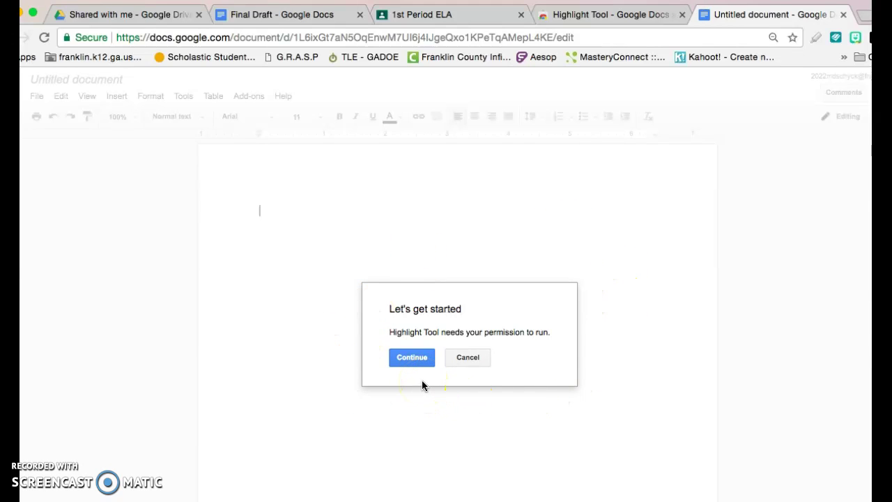
click(415, 360)
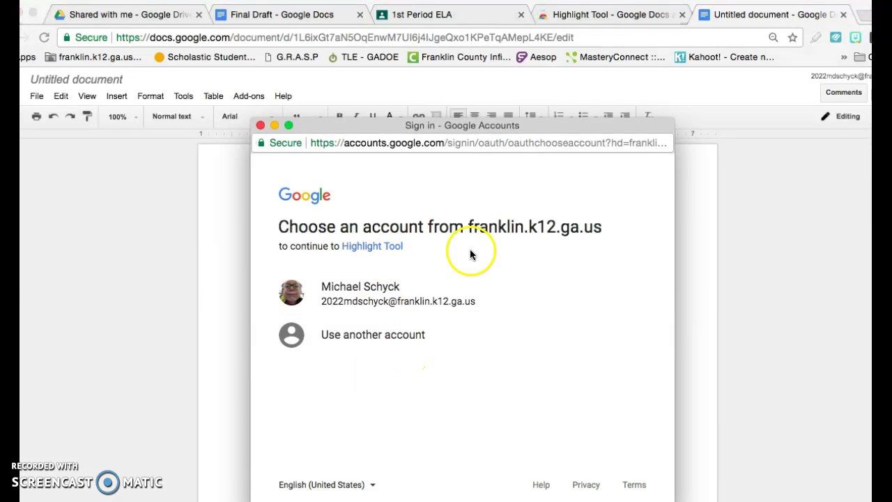
click(384, 301)
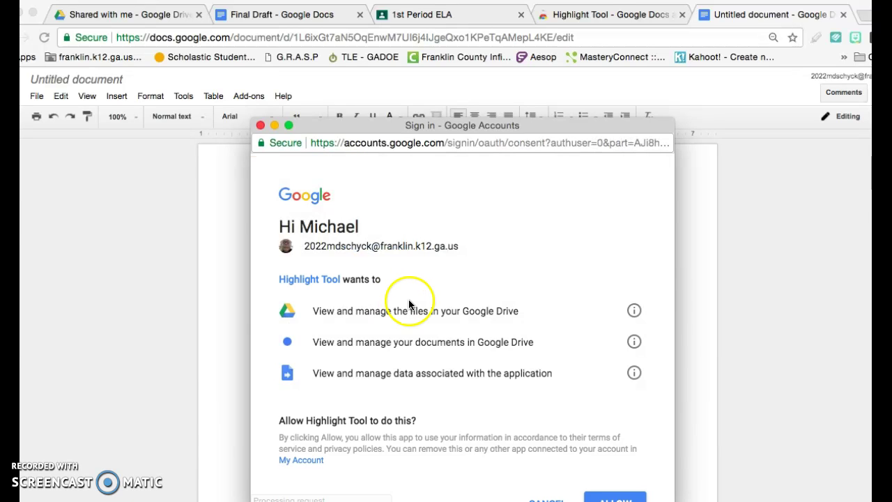
scroll(450, 311, down, 3)
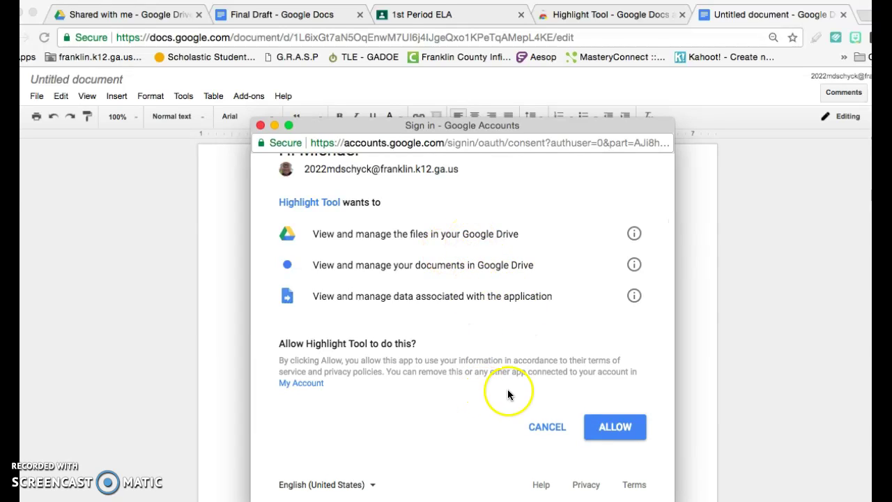
click(615, 424)
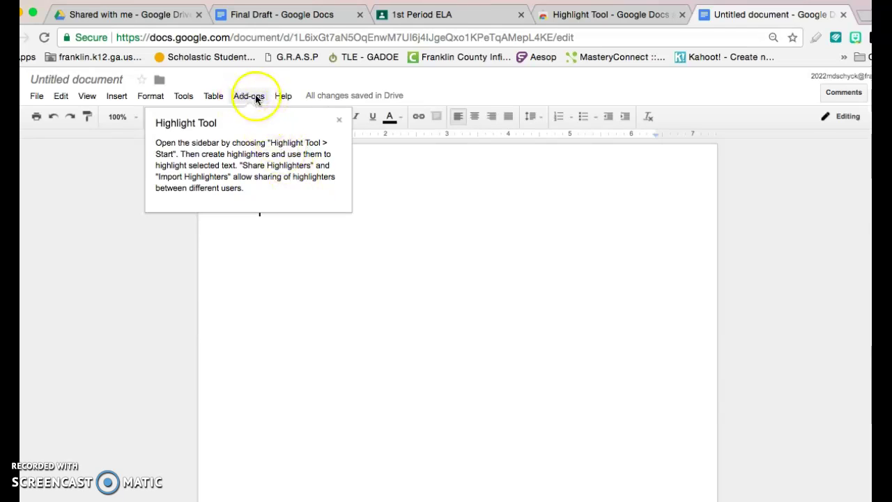
Dismiss the add-on's introduction and start Highlight Tool in the untitled document.
click(339, 123)
click(249, 96)
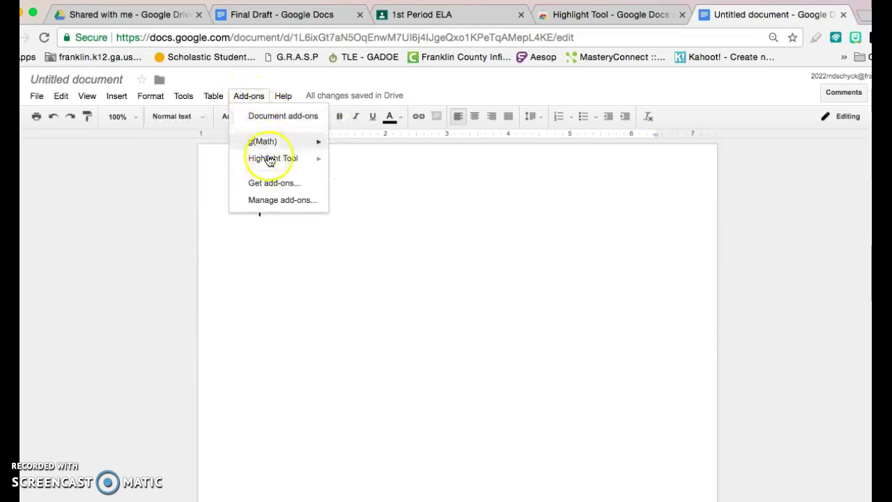
mouse_move(271, 160)
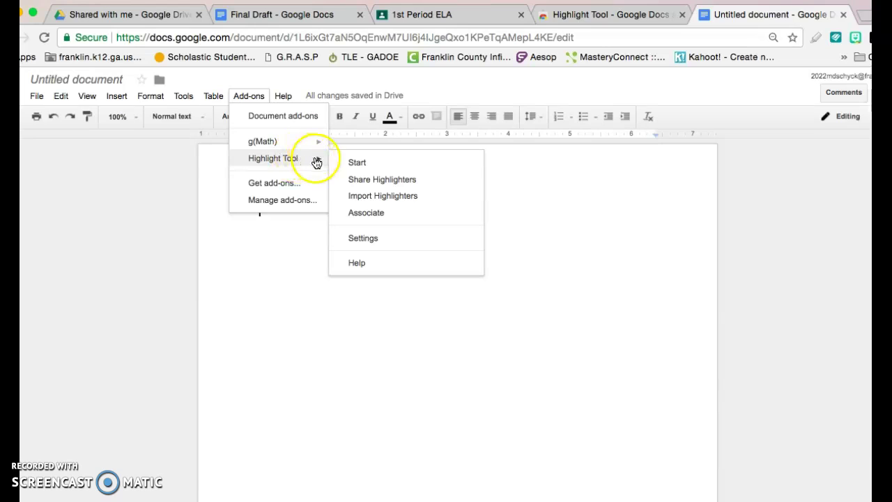
click(367, 165)
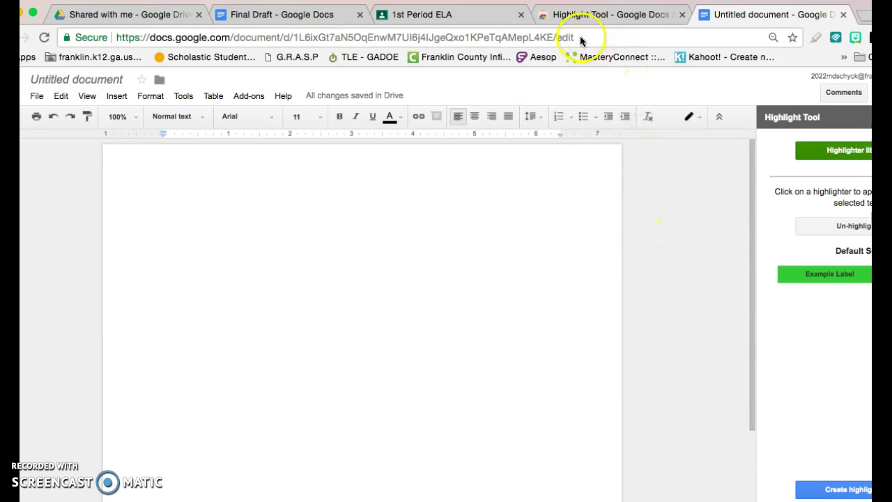
Open both Highlighter Key Template documents attached to the 1st Period ELA class post.
click(449, 17)
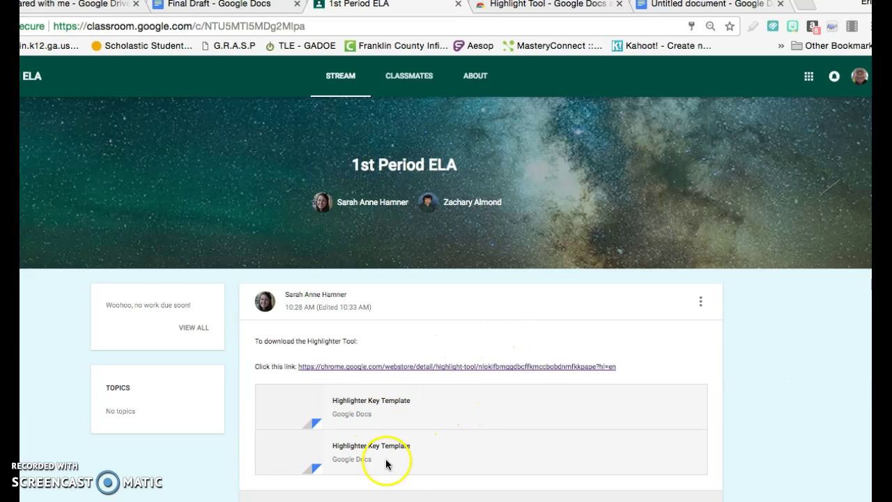
click(394, 400)
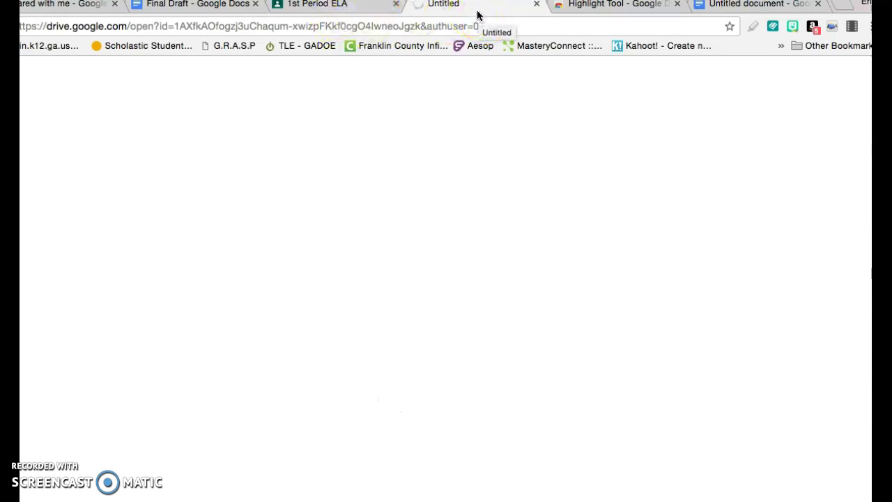
click(342, 10)
click(374, 439)
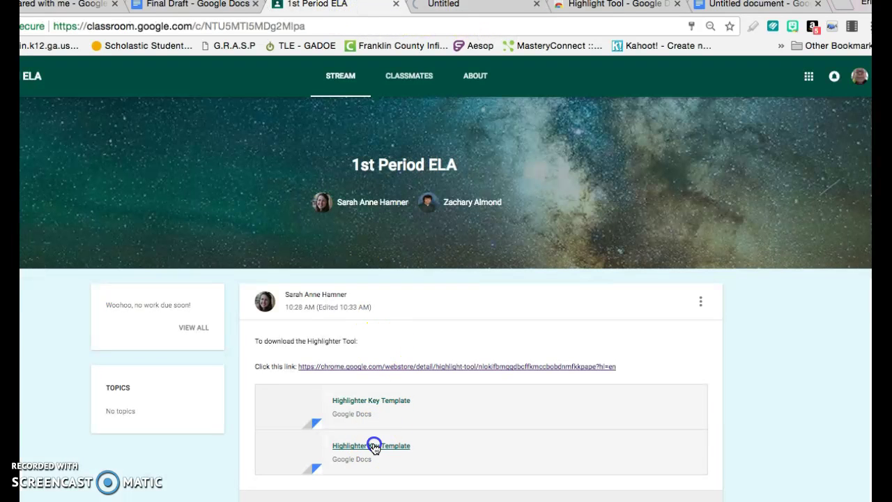
click(513, 8)
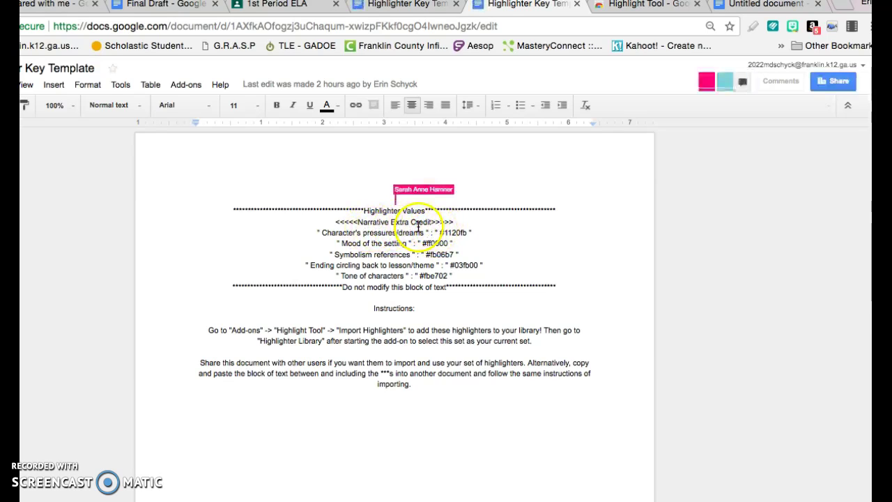
Start Highlight Tool in the Narrative Story key template and import its Narrative Story highlighter set.
click(409, 7)
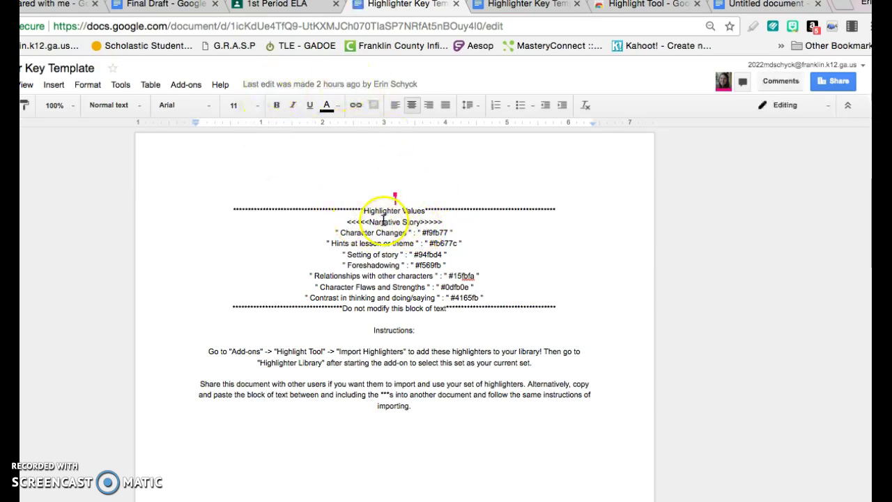
click(184, 86)
mouse_move(200, 147)
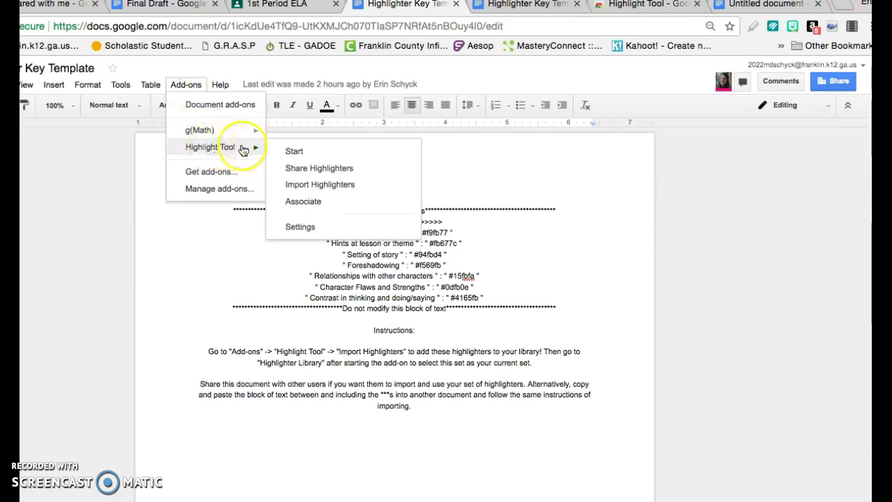
click(293, 153)
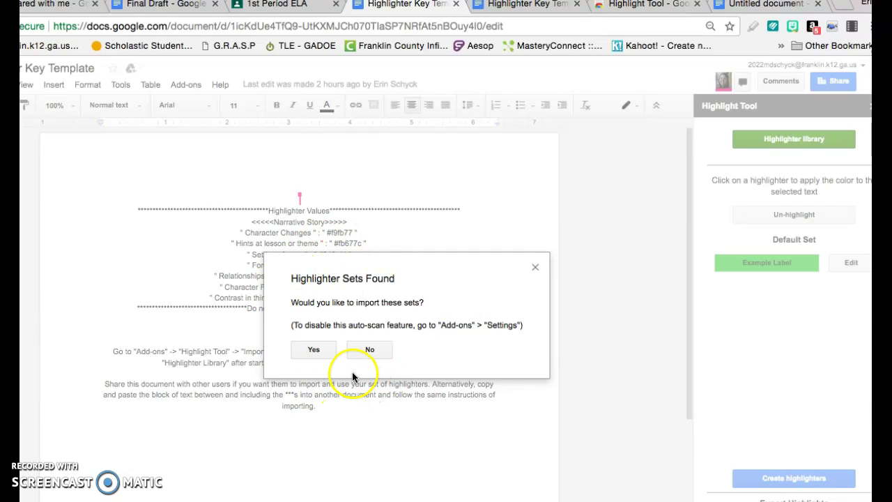
click(313, 350)
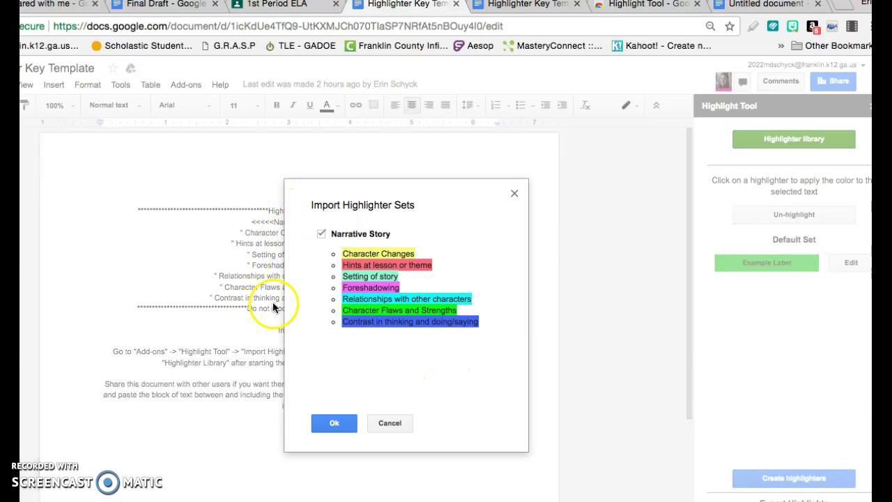
click(336, 423)
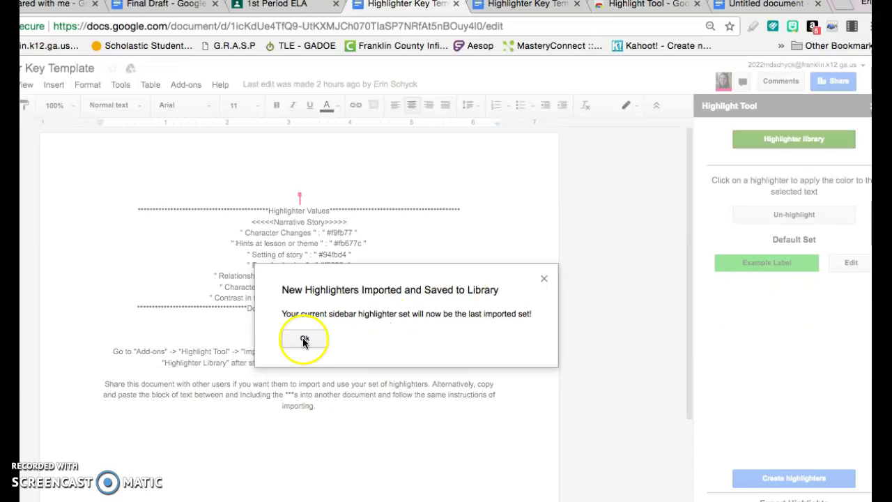
click(304, 339)
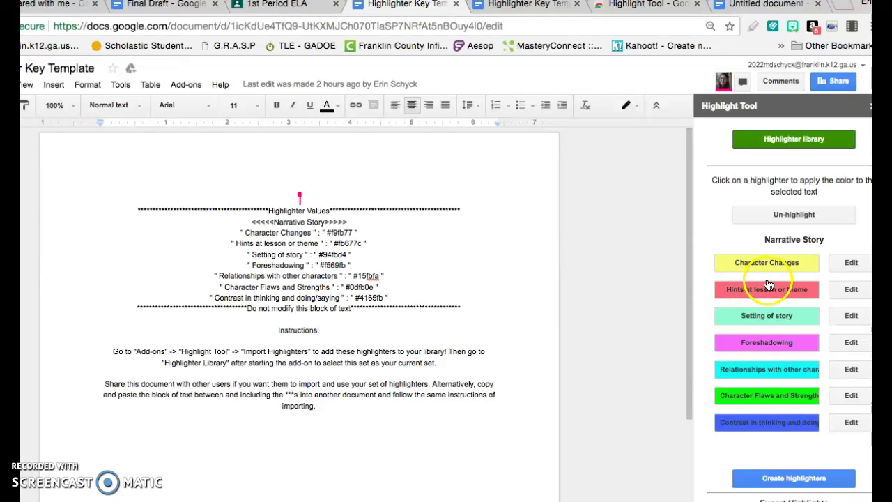
Review the sets in the Highlighter Library and save it with Narrative Story as the selected set.
click(795, 143)
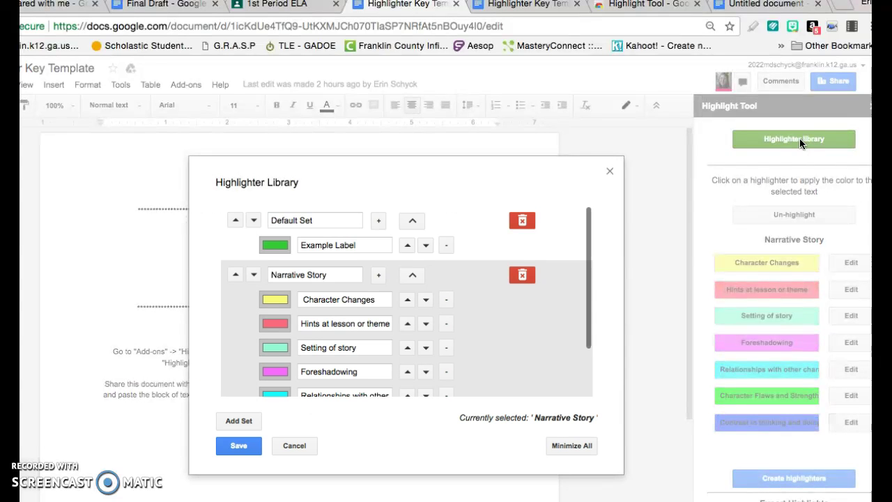
scroll(463, 346, down, 2)
scroll(464, 346, up, 2)
click(237, 446)
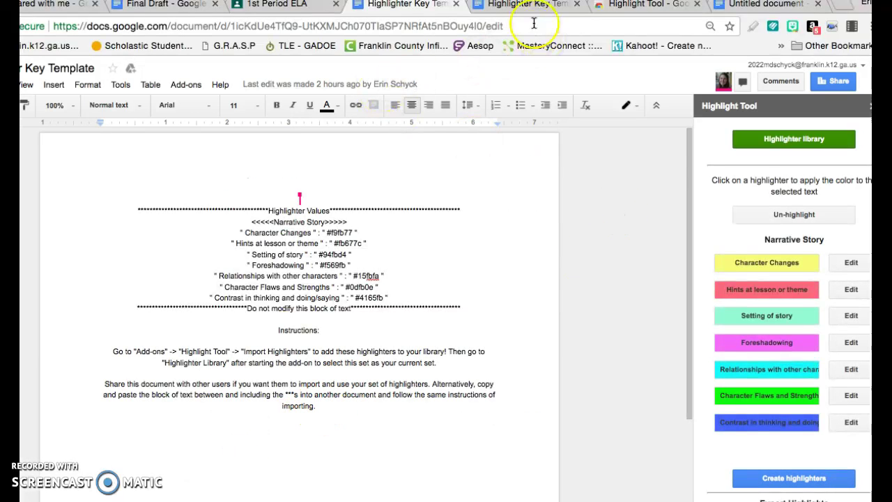
Start Highlight Tool in the Narrative Extra Credit key template and import its Narrative Extra Credit highlighter set.
click(524, 5)
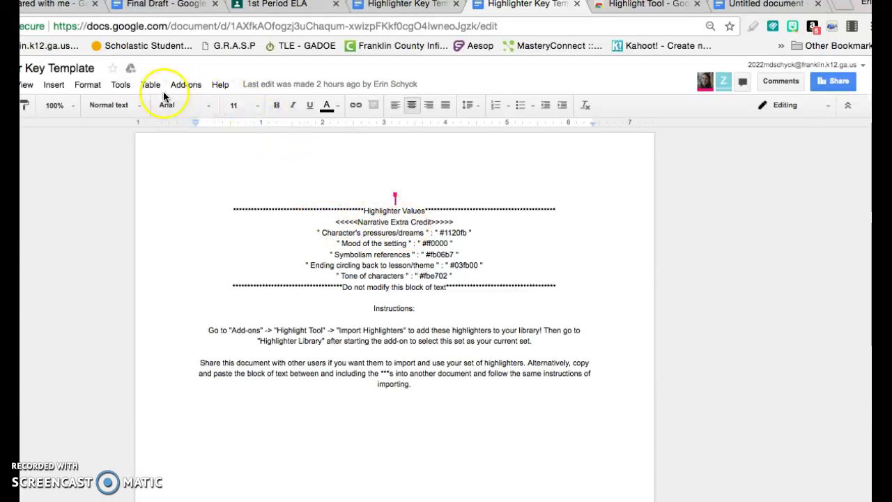
click(186, 89)
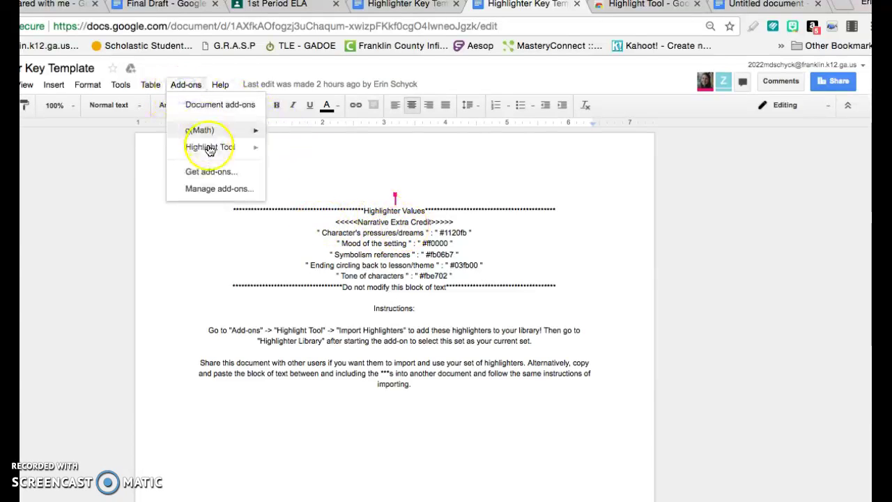
mouse_move(207, 148)
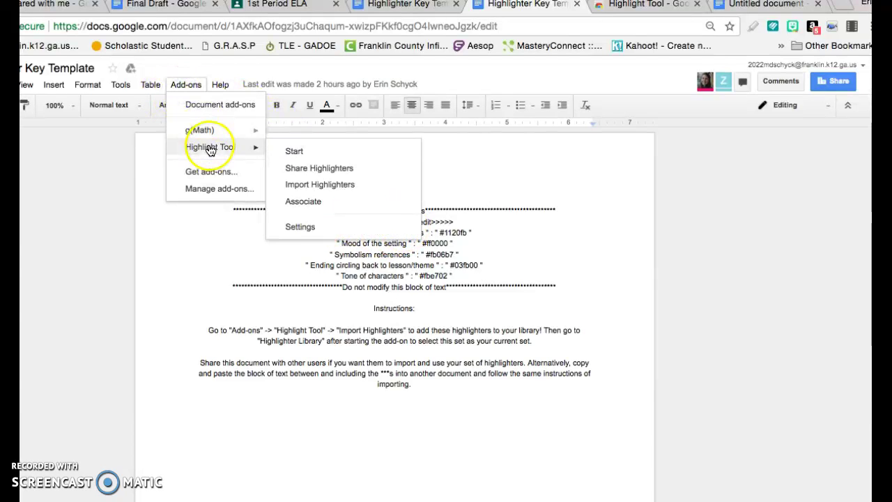
click(297, 152)
click(222, 232)
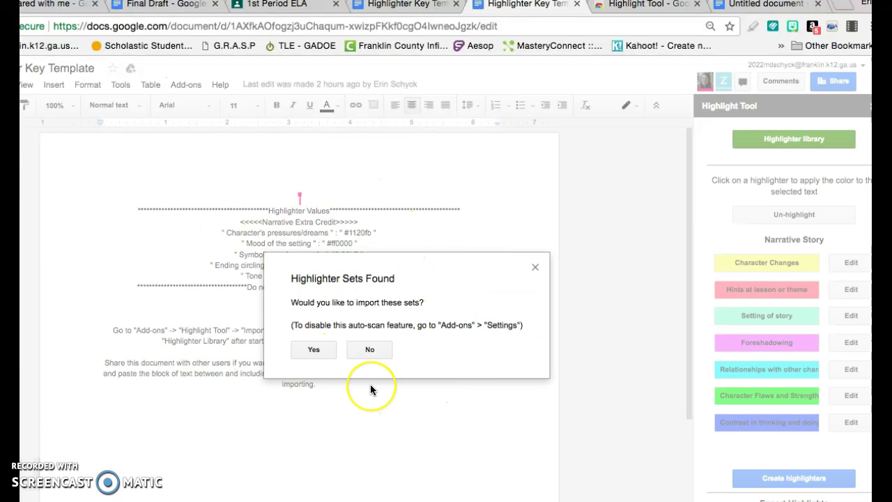
click(315, 350)
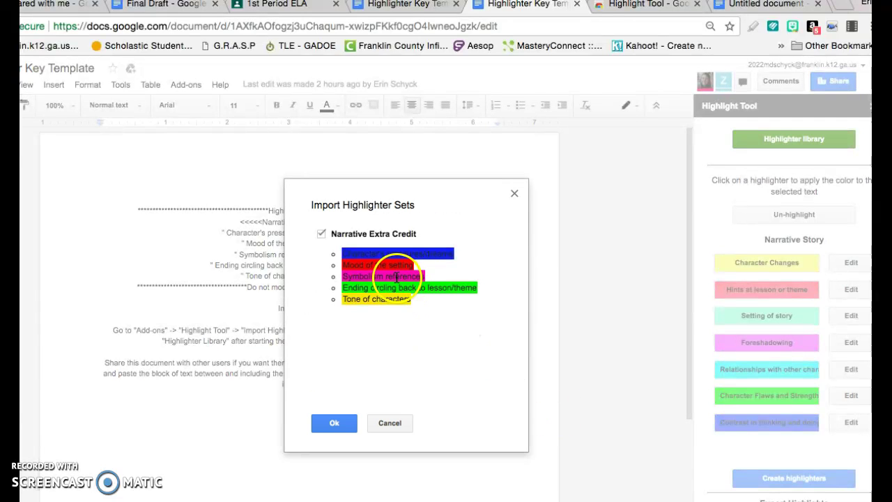
click(337, 422)
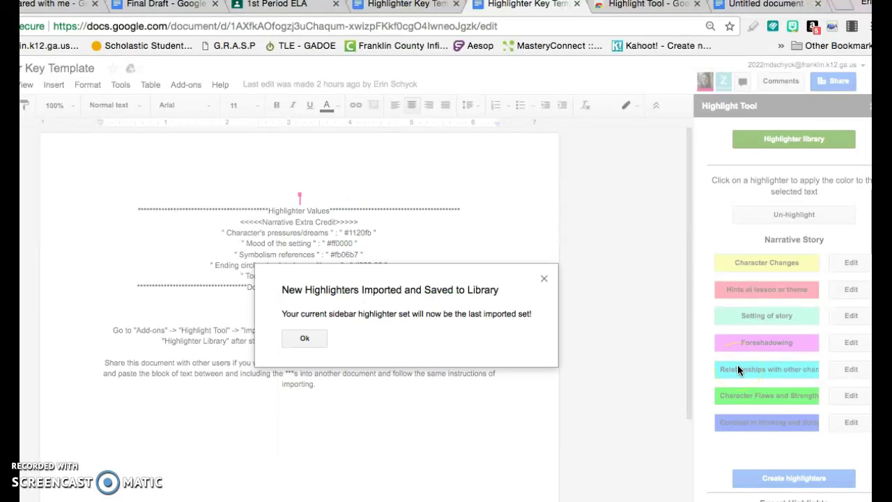
click(312, 339)
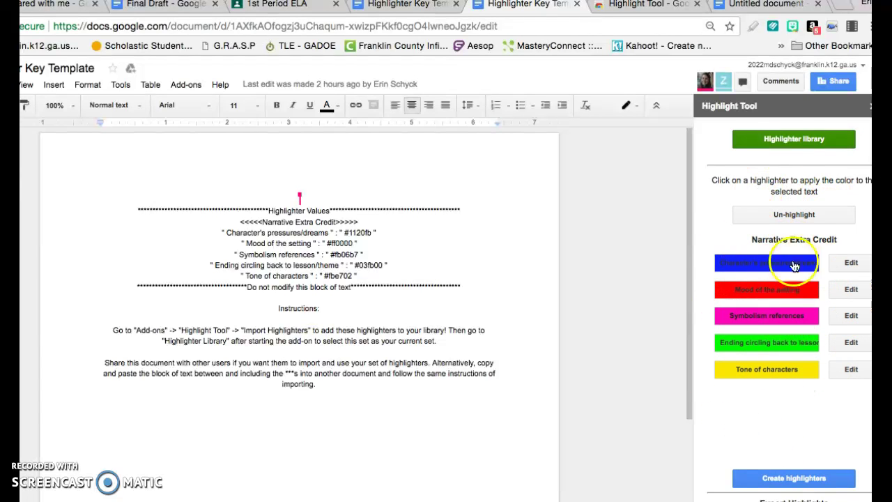
Select Narrative Story as the current highlighter set in the Highlighter Library and save the choice.
click(789, 143)
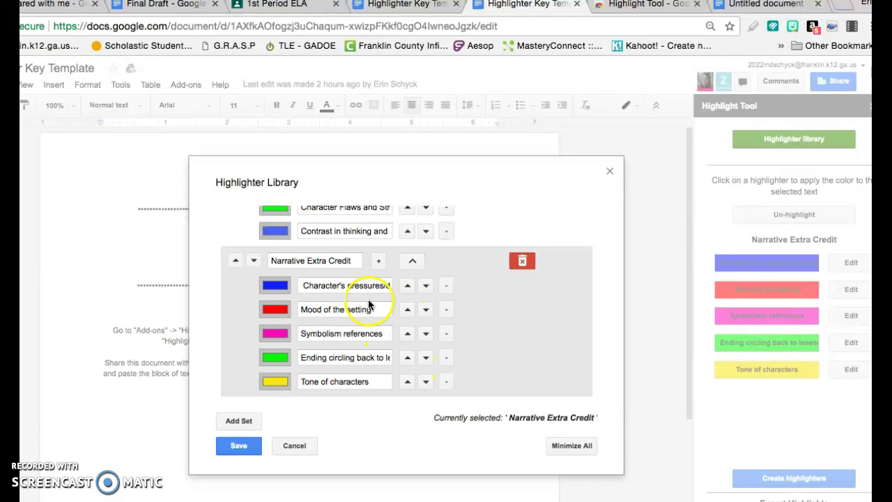
scroll(368, 299, up, 10)
click(333, 273)
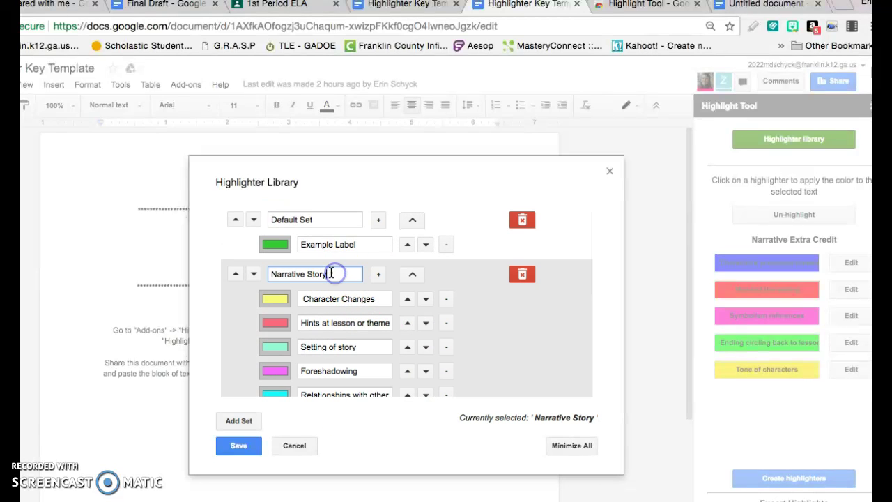
scroll(342, 277, down, 1)
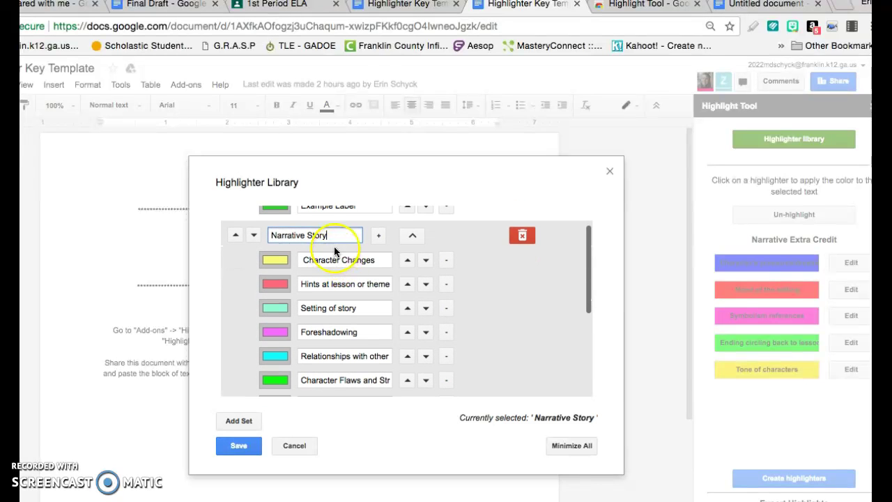
click(239, 445)
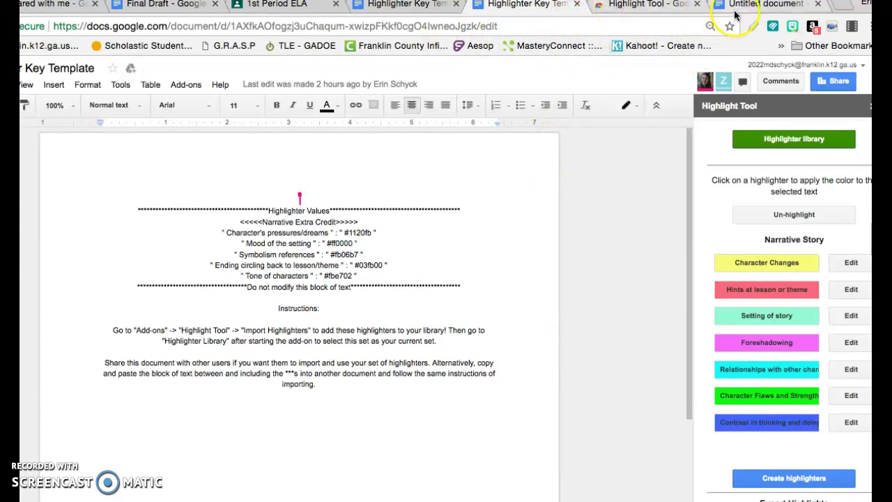
Go to the Final Draft document and skim the beginning of its story.
click(775, 8)
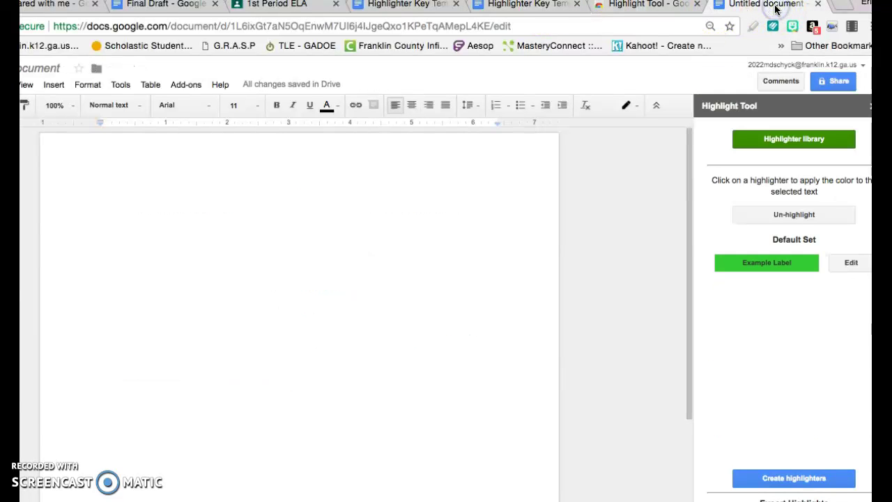
click(171, 7)
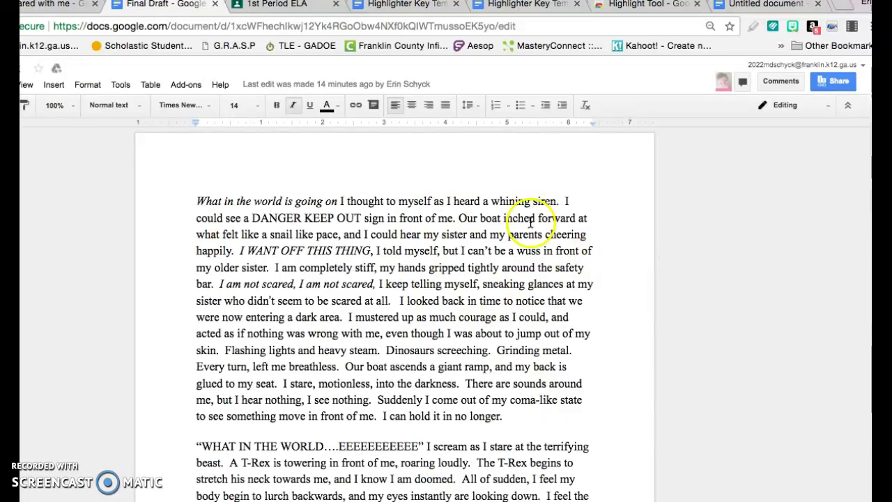
scroll(414, 398, down, 2)
scroll(411, 400, up, 2)
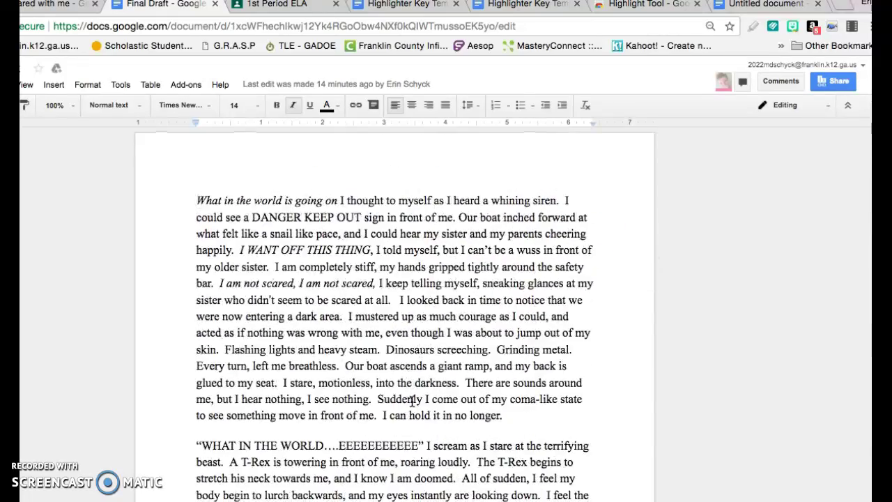
Start Highlight Tool in the Final Draft document and dismiss the add-on's store page.
scroll(412, 400, down, 4)
scroll(413, 349, up, 3)
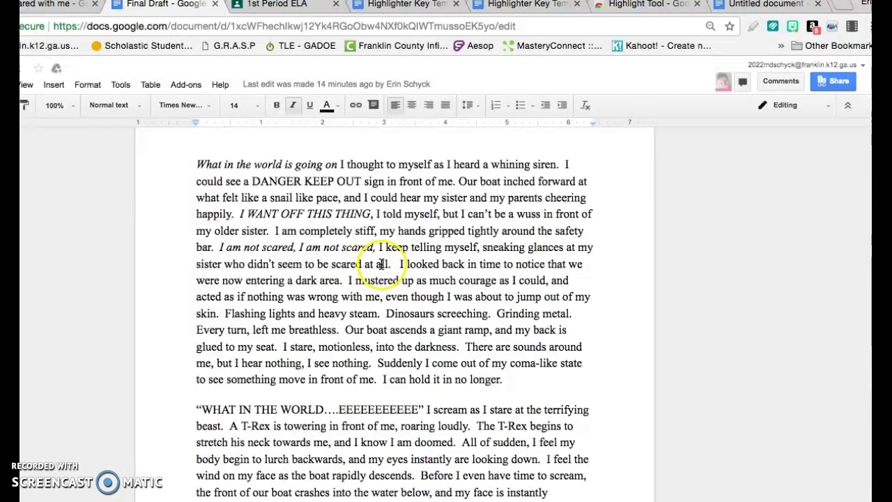
scroll(293, 209, up, 1)
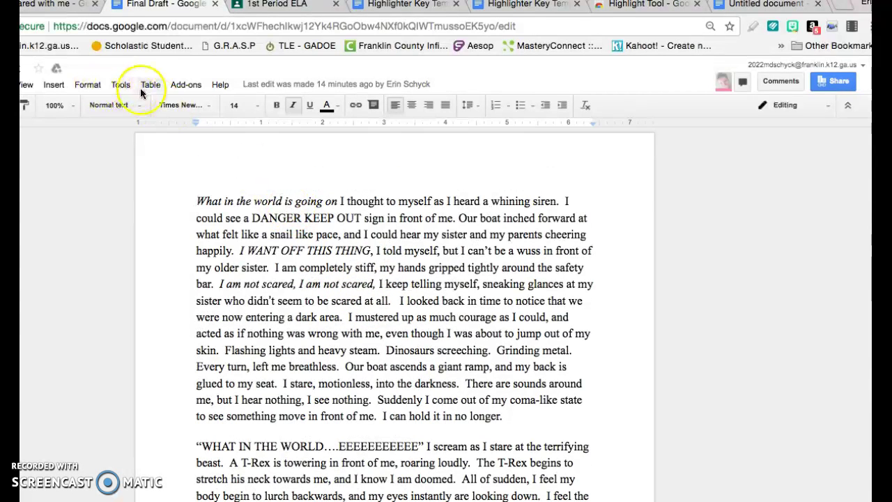
click(188, 85)
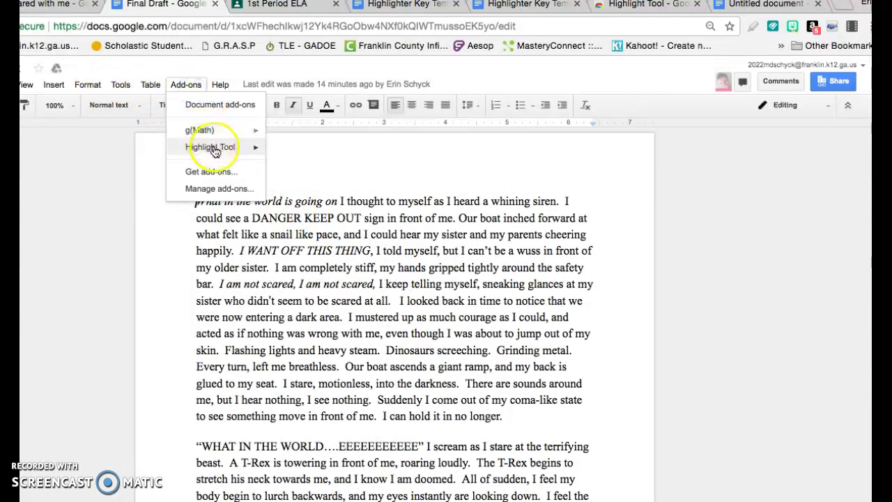
mouse_move(216, 147)
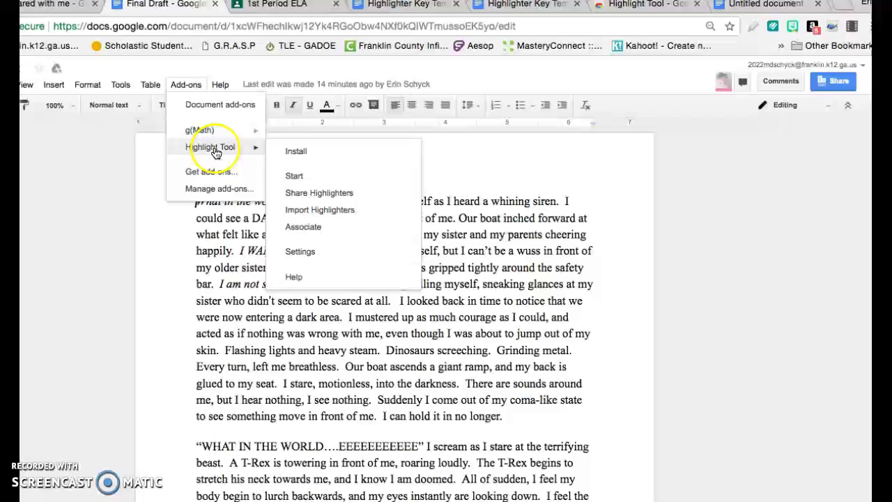
click(310, 178)
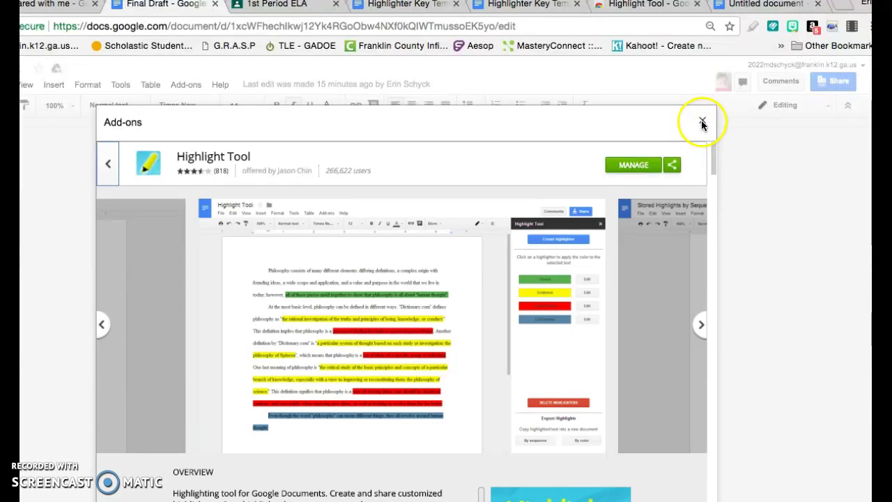
click(701, 123)
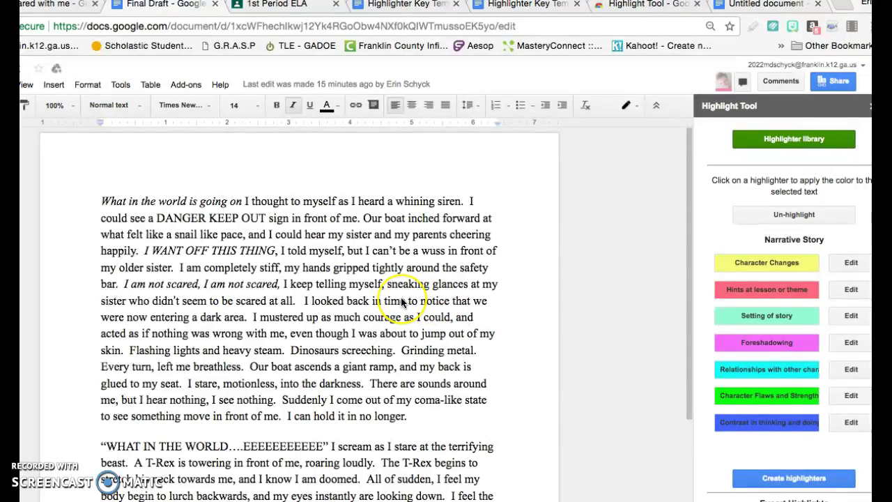
Highlight "DANGER KEEP OUT sign in front of me. Our boat" in the first paragraph with the Setting of story highlighter.
scroll(402, 301, down, 3)
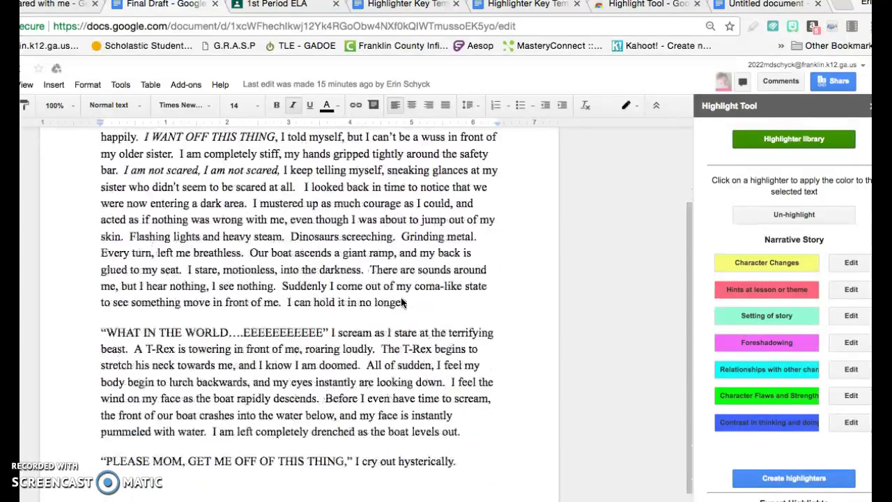
scroll(401, 299, up, 3)
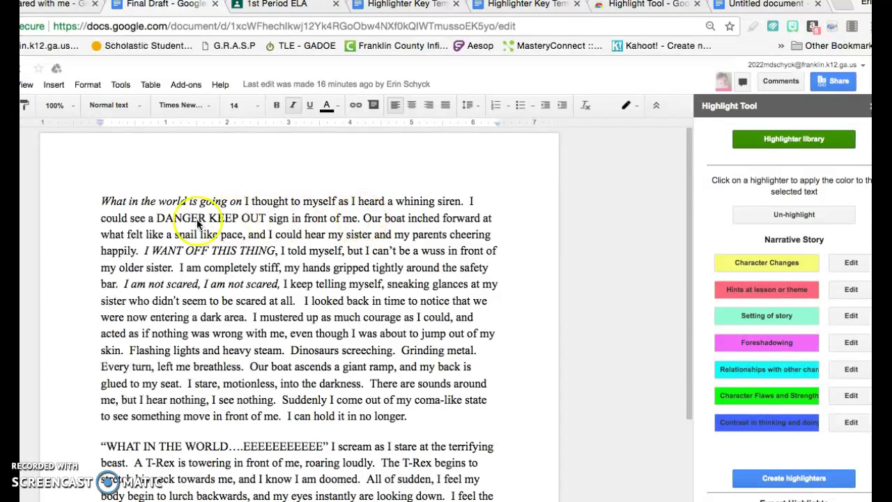
drag(158, 217, 348, 220)
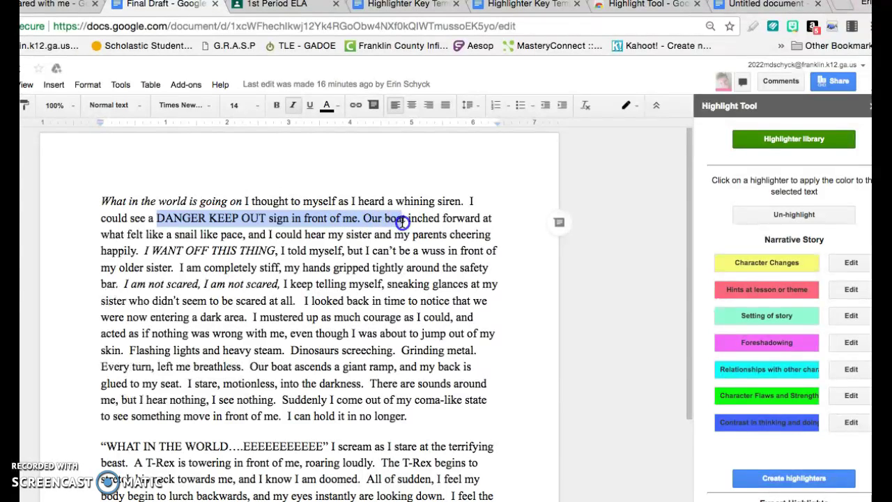
drag(408, 221, 411, 220)
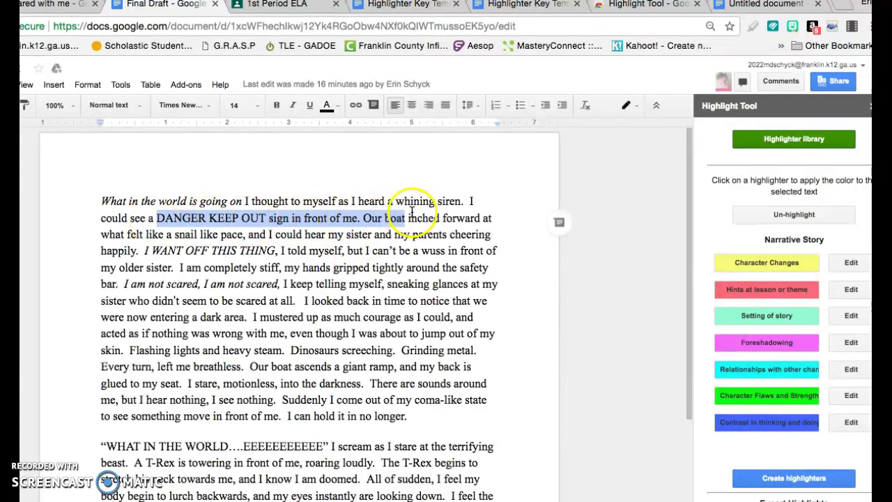
click(759, 319)
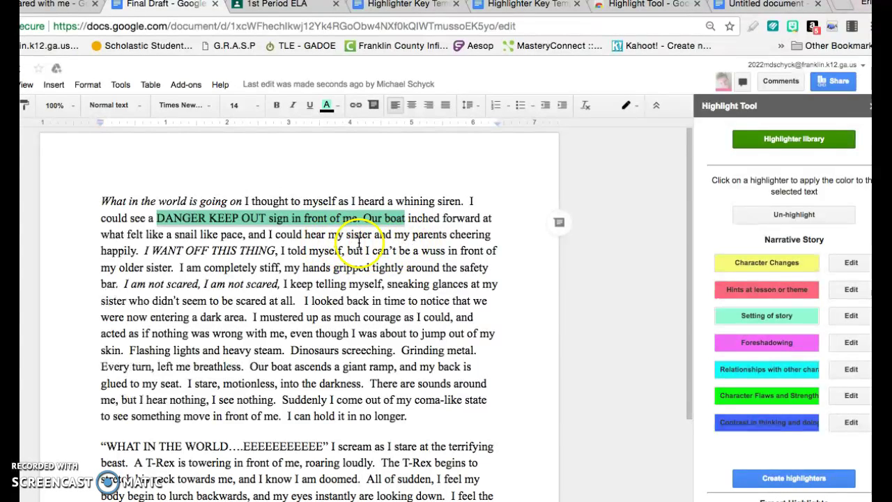
Highlight "could hear my sister and my parents cheering happily. I WANT OFF THIS THING," with the Relationships with other characters highlighter.
click(278, 235)
drag(294, 239, 271, 259)
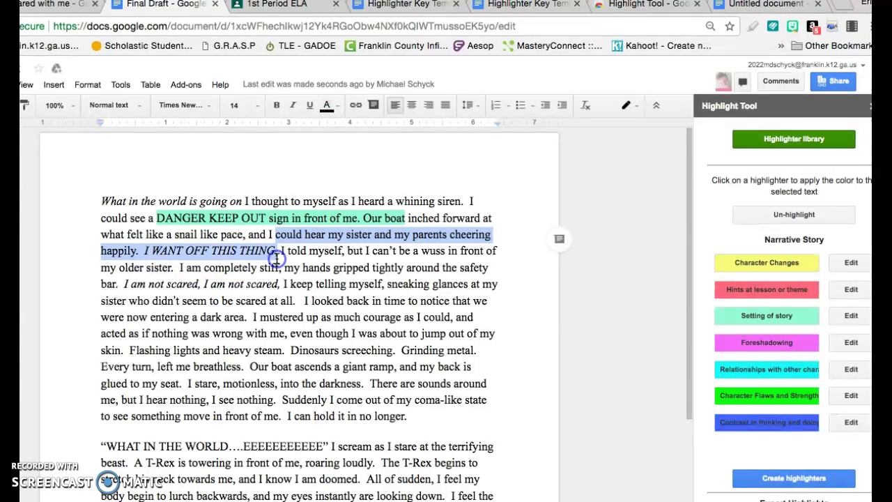
click(772, 371)
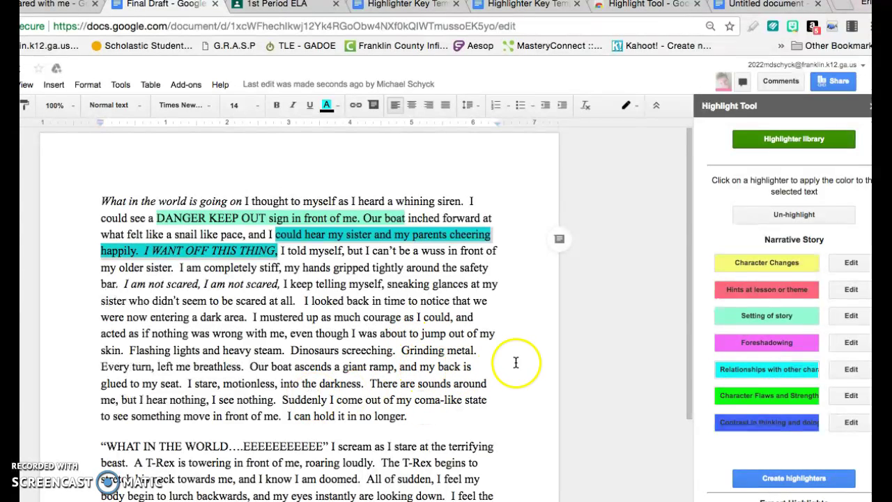
Export the highlights by color into this document and close the export messages.
scroll(404, 396, down, 2)
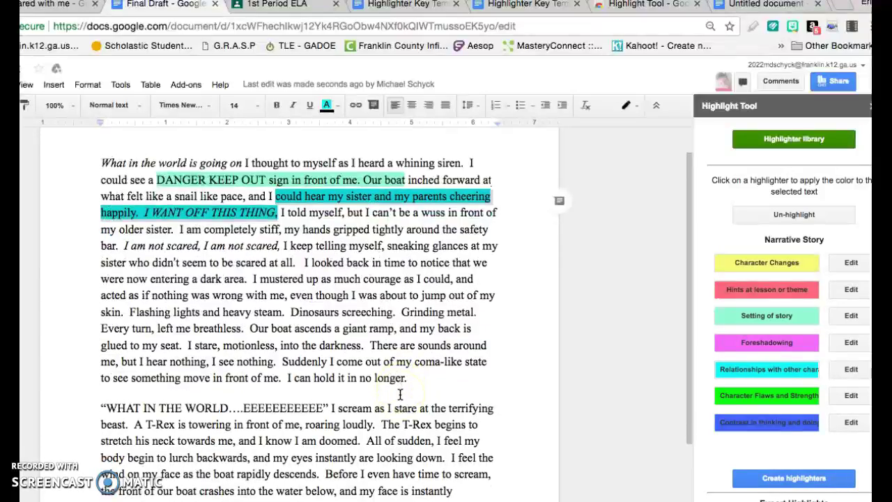
scroll(400, 395, down, 5)
scroll(400, 395, up, 4)
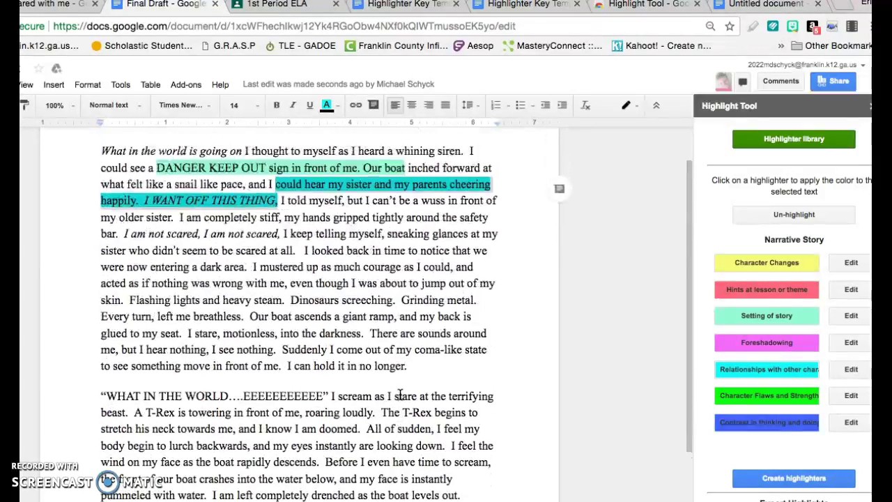
scroll(400, 395, up, 2)
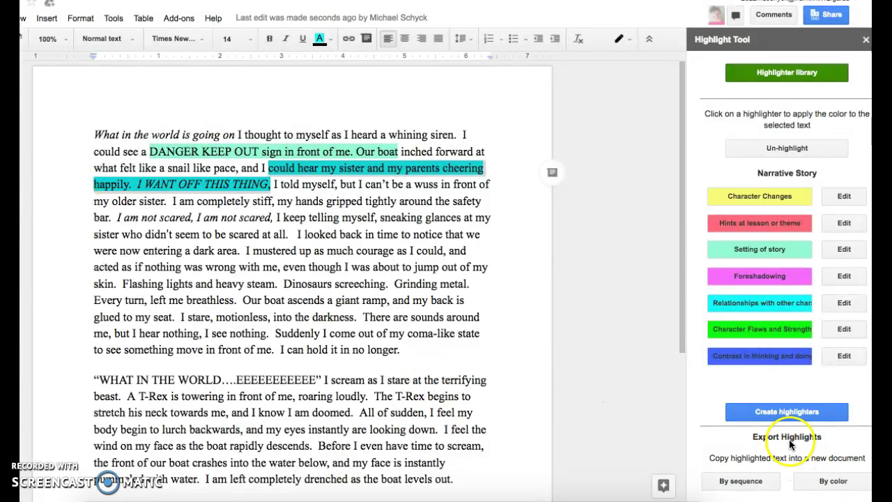
click(831, 482)
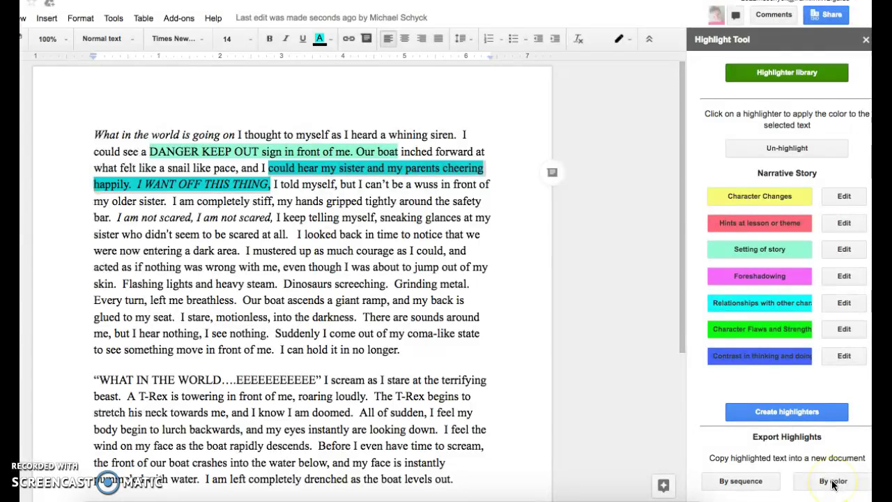
click(830, 485)
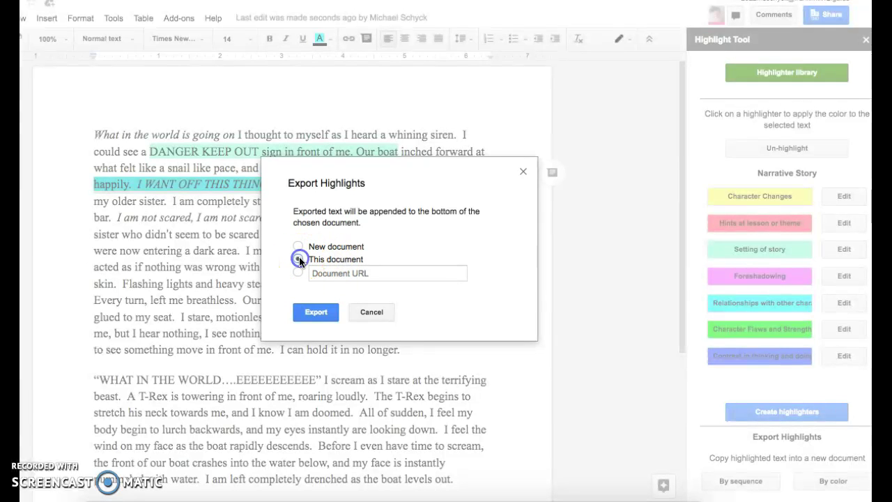
click(317, 315)
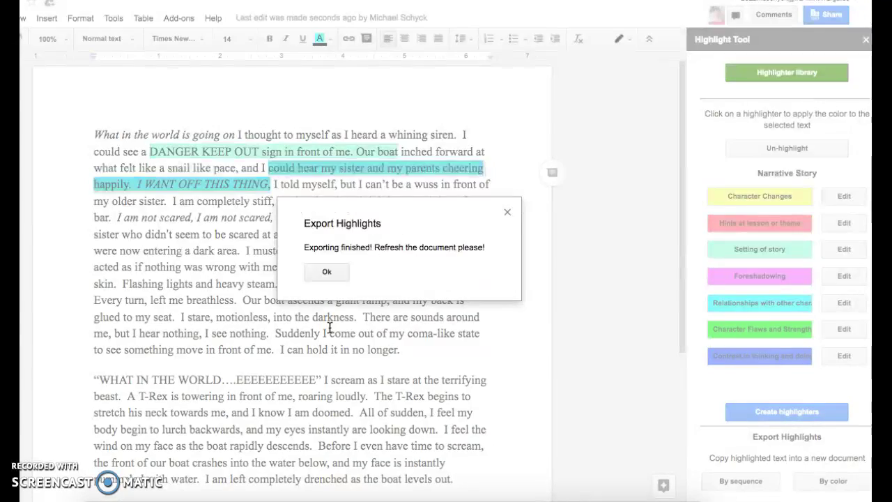
click(326, 272)
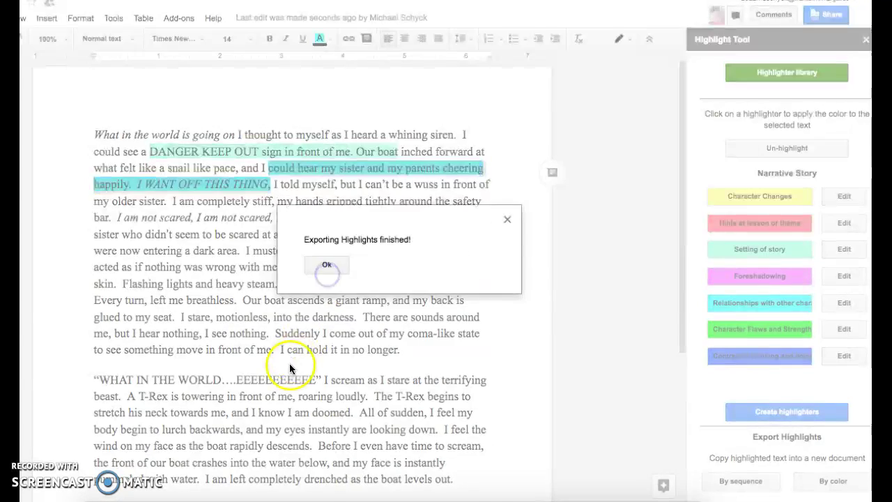
click(327, 268)
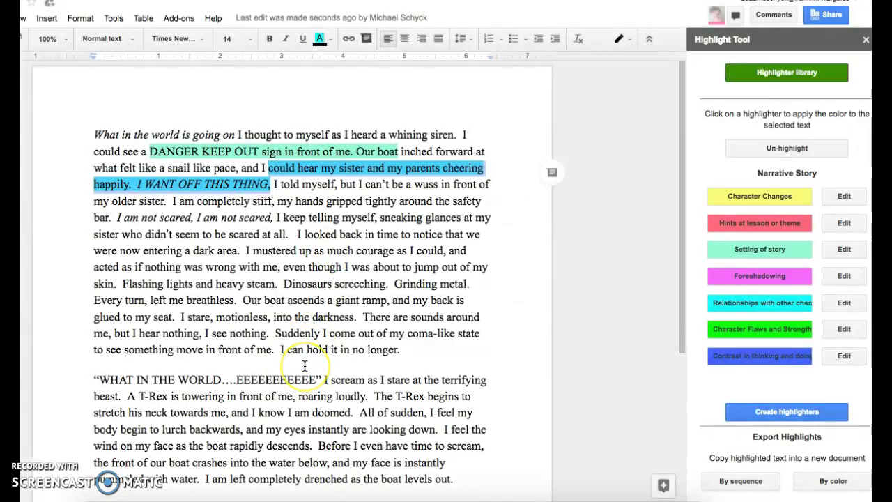
Examine the labeling key and exported highlights table below the story, comparing them with the highlighted passages.
scroll(305, 359, down, 5)
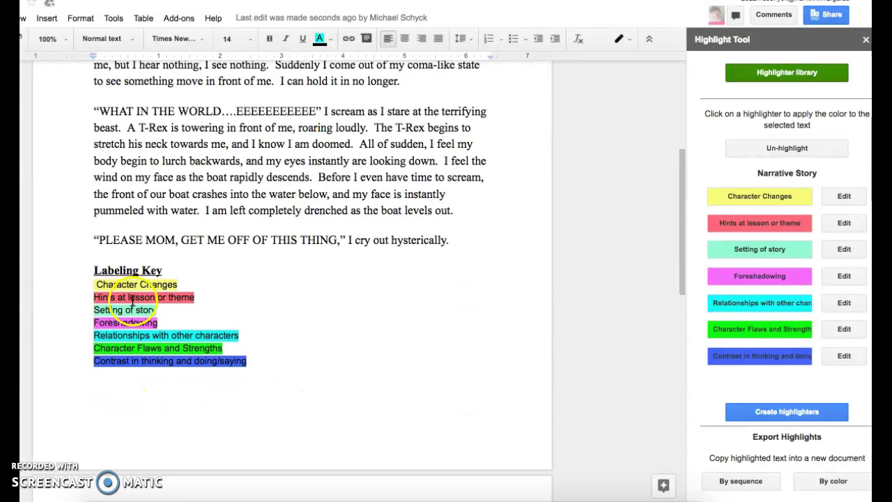
scroll(289, 354, down, 5)
scroll(288, 355, down, 1)
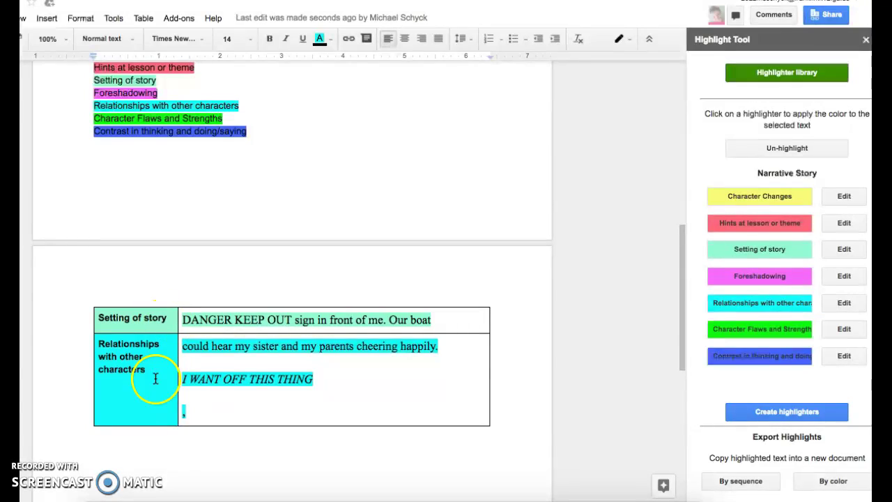
scroll(299, 343, down, 2)
scroll(300, 344, up, 10)
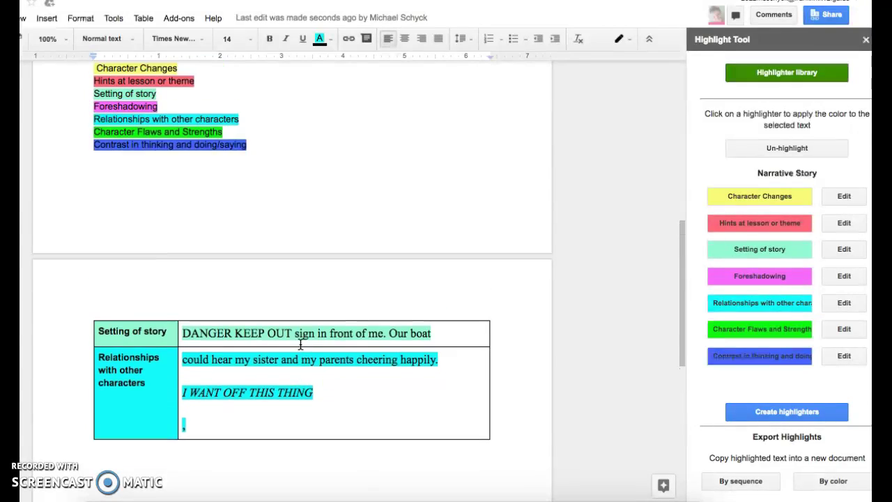
scroll(301, 345, up, 5)
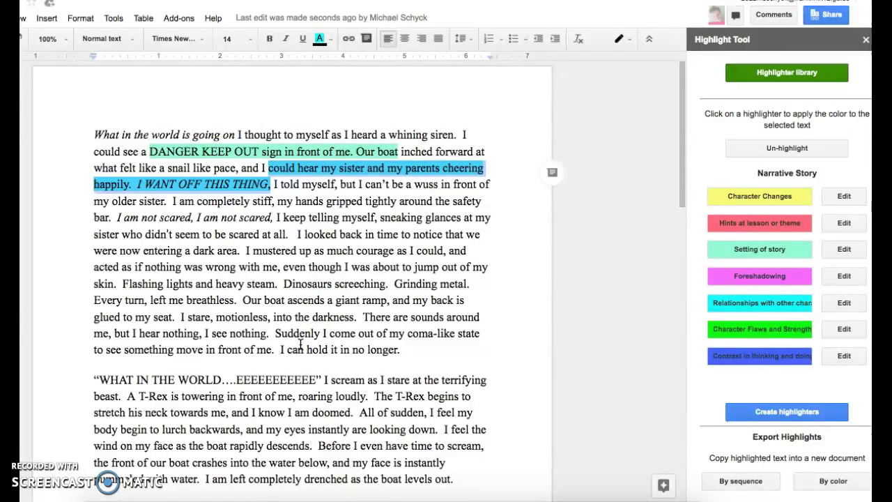
scroll(300, 345, down, 15)
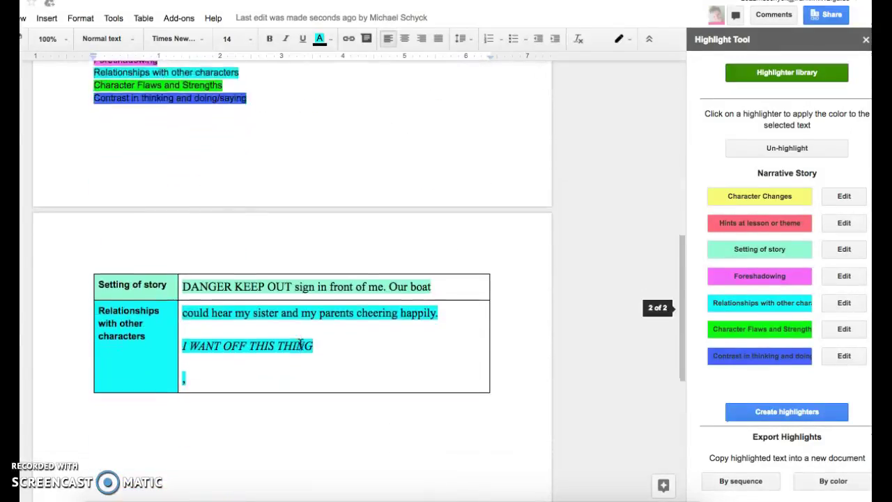
scroll(301, 343, up, 15)
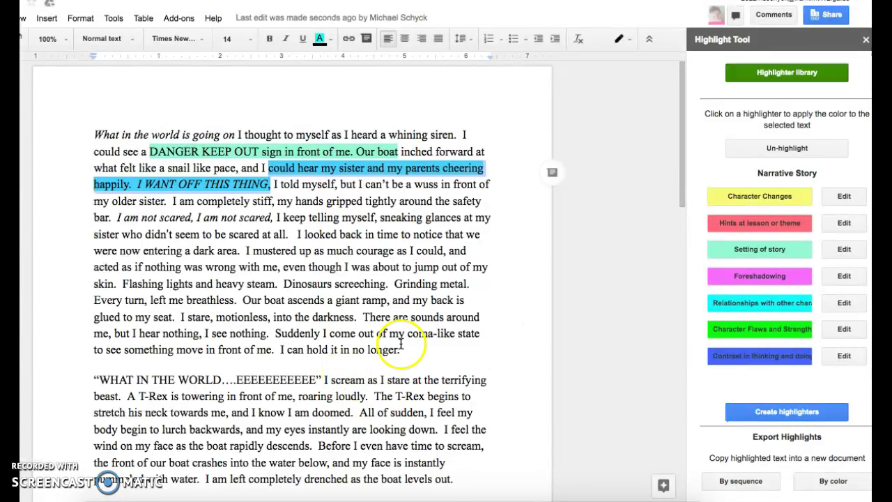
scroll(405, 350, down, 3)
scroll(401, 343, down, 4)
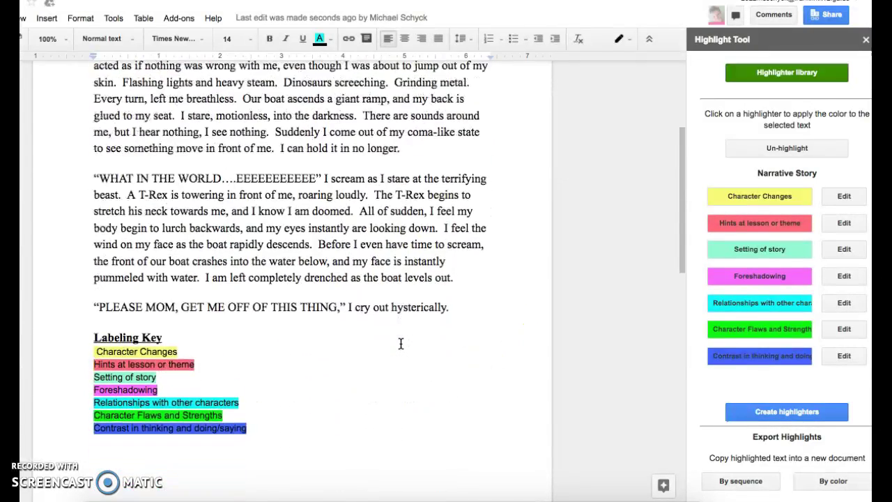
scroll(401, 343, up, 7)
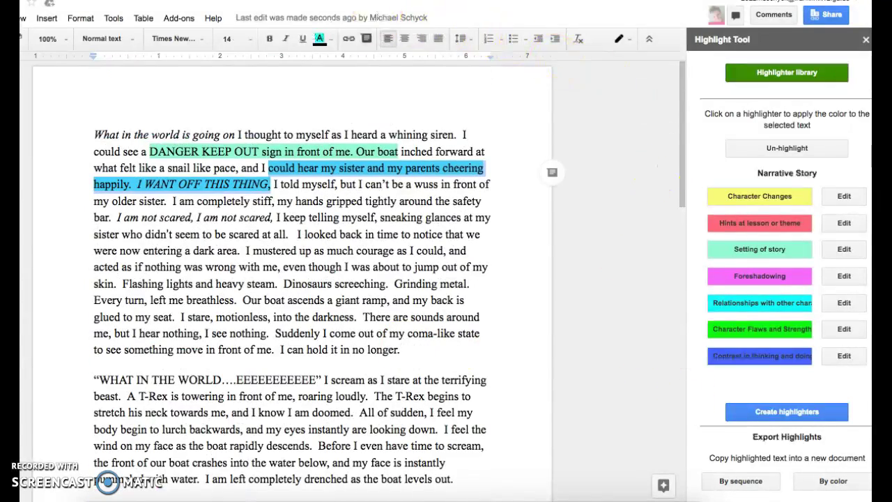
scroll(401, 289, down, 15)
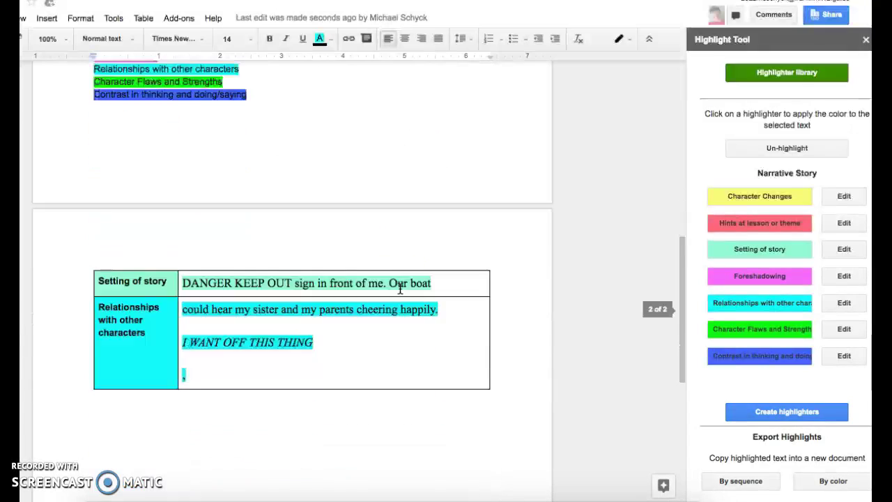